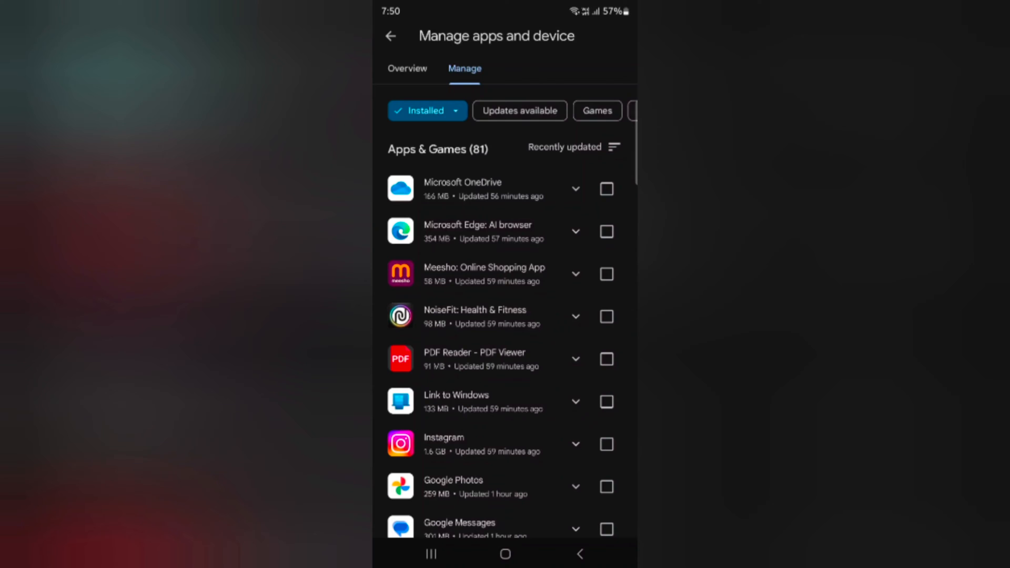
pyautogui.scroll(-5, 524, 377)
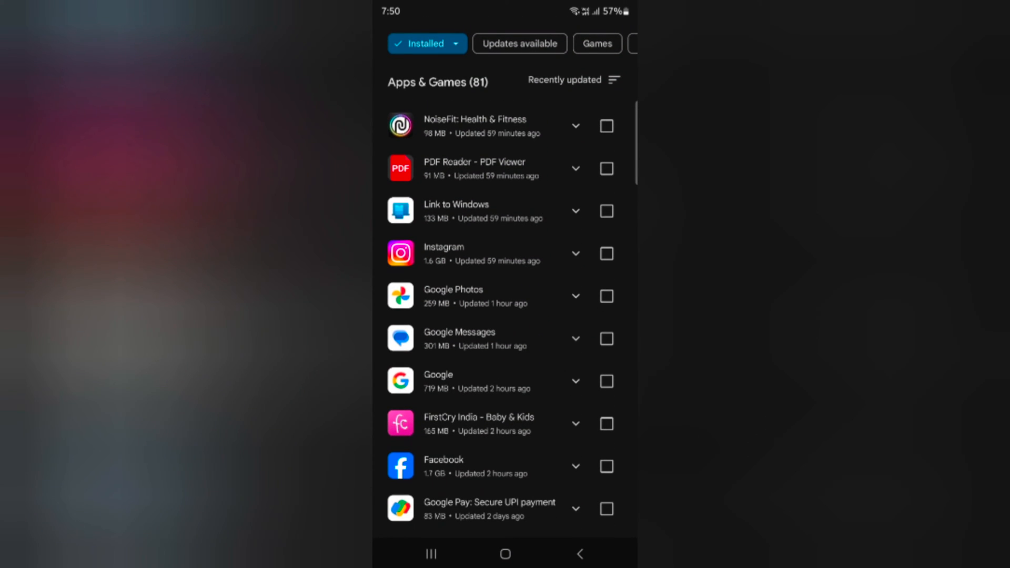
pyautogui.scroll(-3, 541, 426)
pyautogui.scroll(-6, 534, 405)
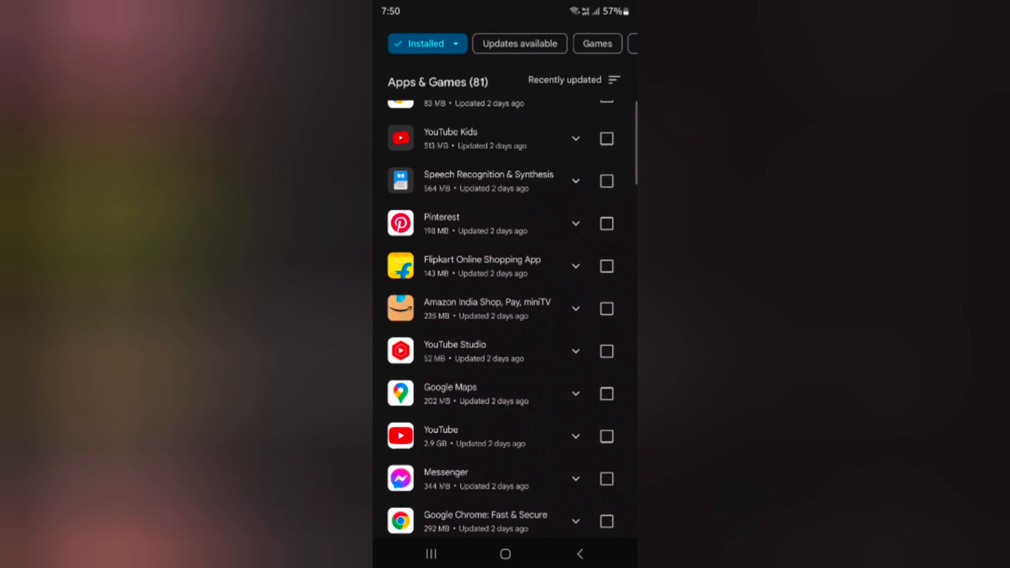
pyautogui.scroll(-7, 537, 355)
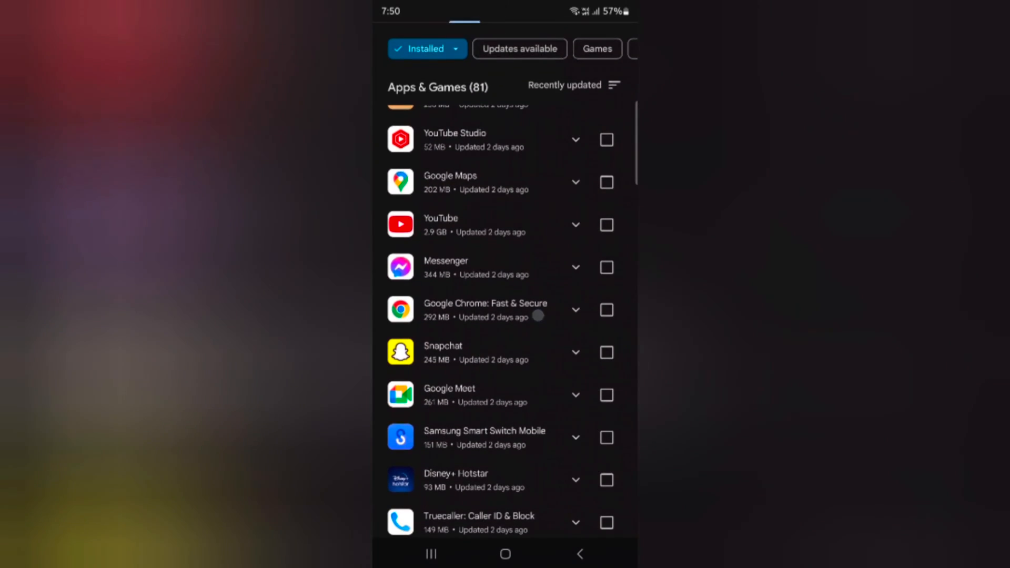
pyautogui.scroll(-1, 537, 330)
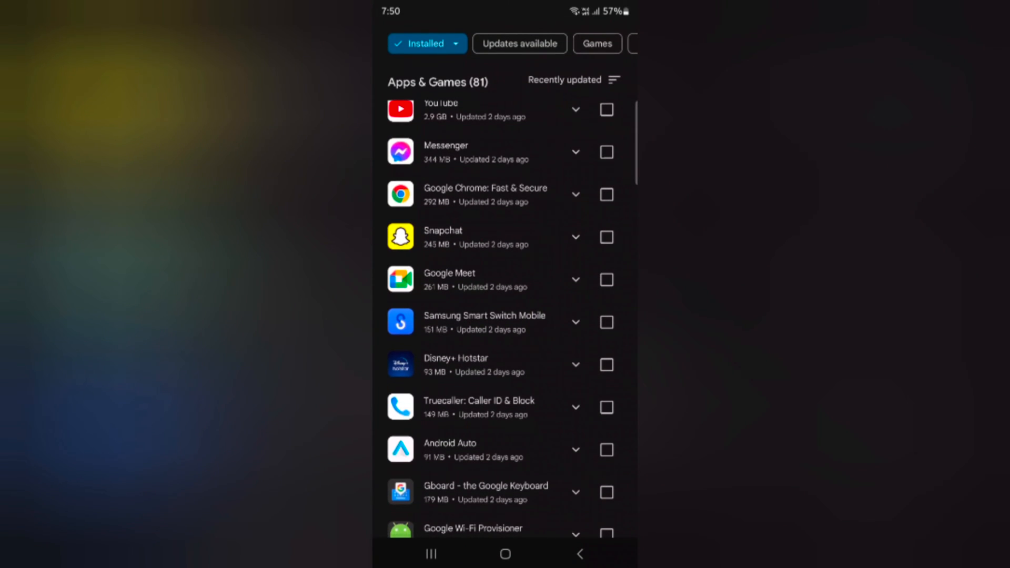
pyautogui.scroll(-3, 538, 440)
# Tick Disney+ Hotstar and Android Auto in the Installed list, leaving Truecaller unselected
pyautogui.click(606, 258)
pyautogui.click(606, 254)
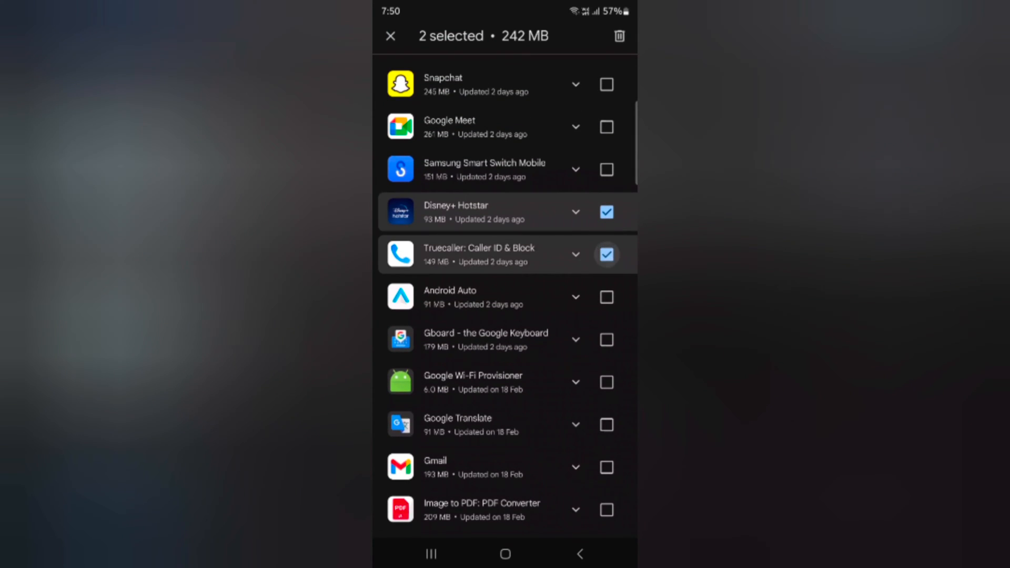
pyautogui.click(607, 296)
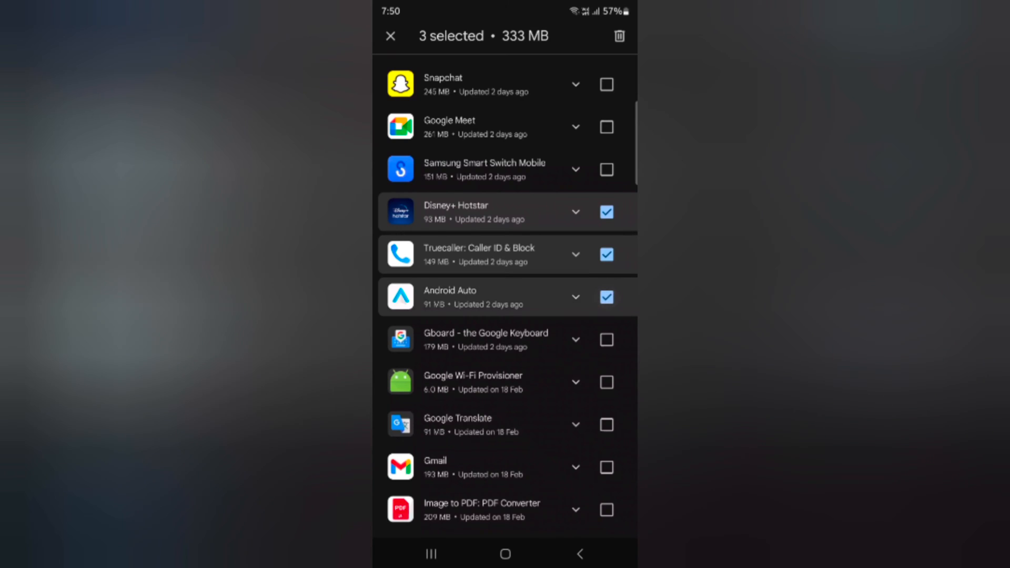
pyautogui.click(606, 297)
pyautogui.click(606, 254)
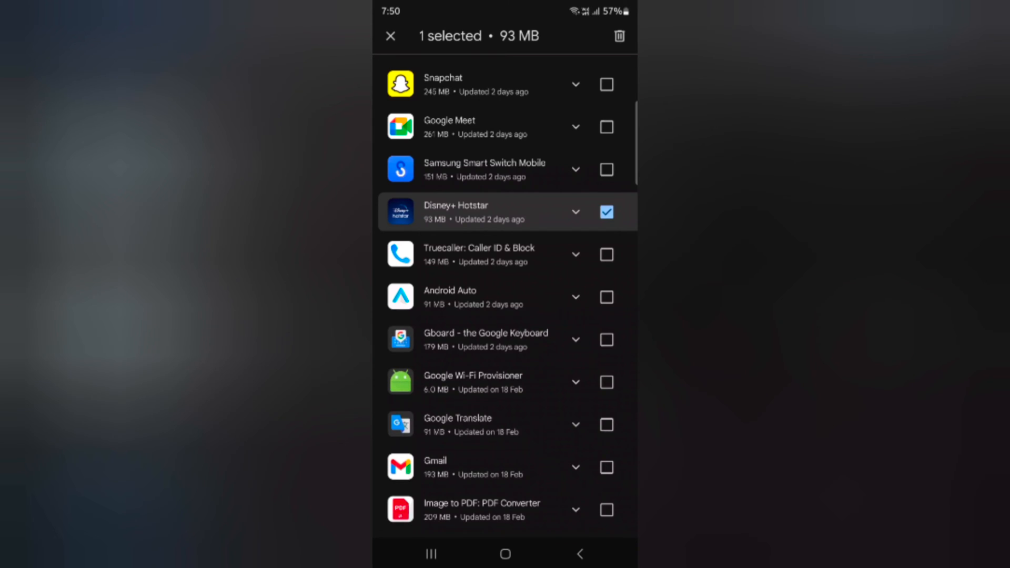
pyautogui.click(606, 297)
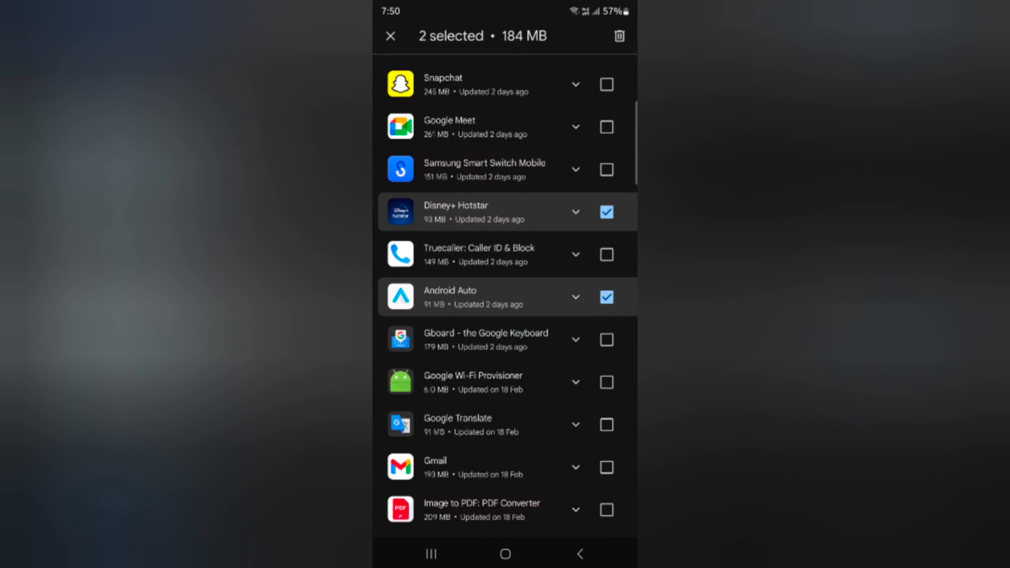
# Uninstall the two selected apps via the trash icon and confirm in the dialog
pyautogui.click(619, 35)
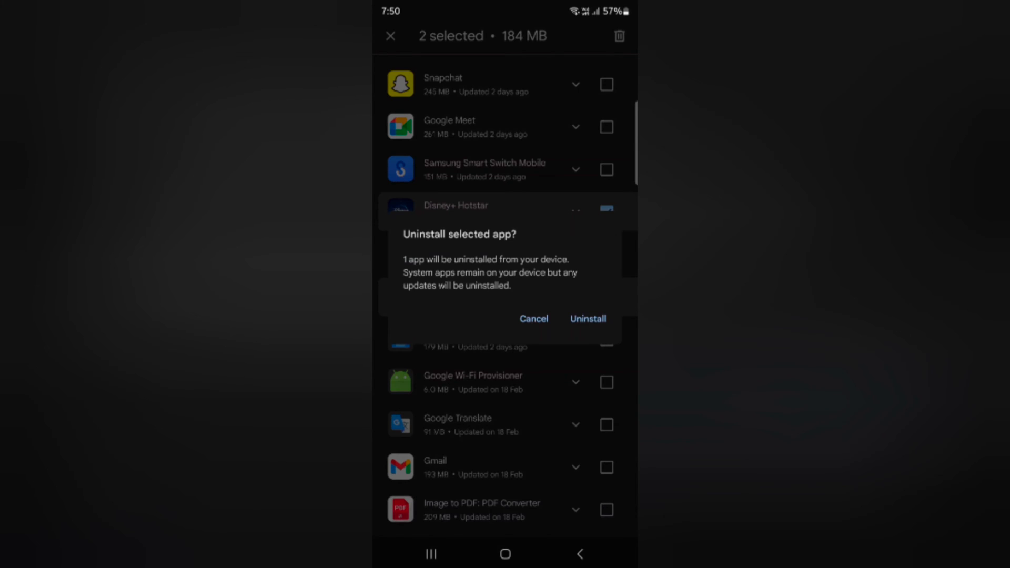
pyautogui.click(588, 318)
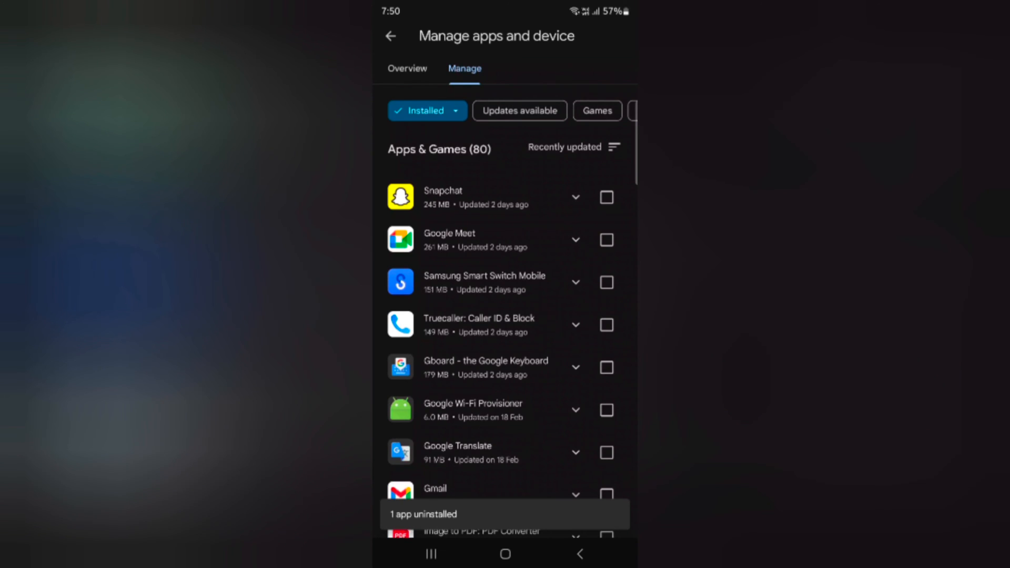
pyautogui.scroll(-3, 506, 316)
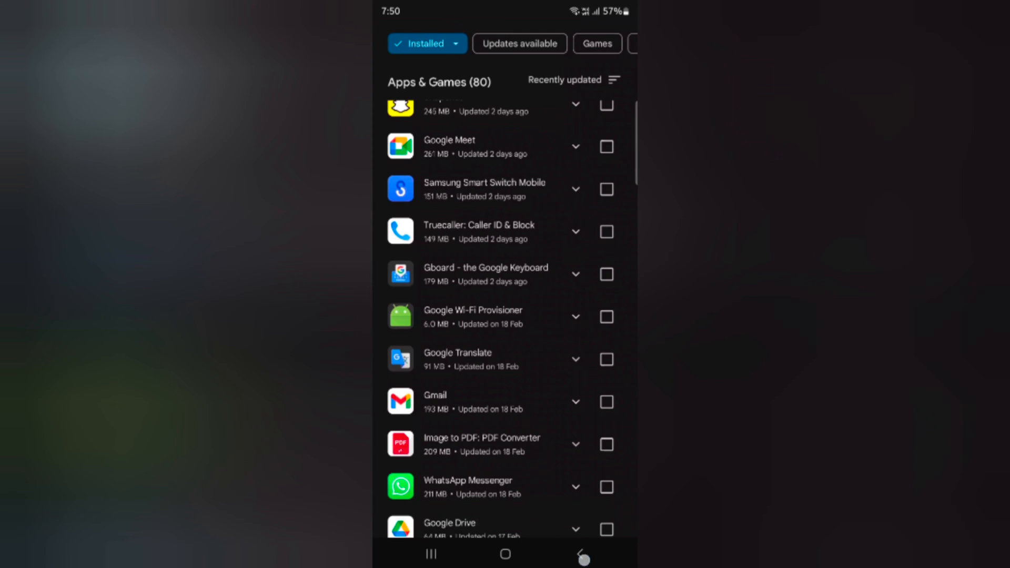
# Return to the app drawer, reach Settings on the third page and enter its Apps list
pyautogui.click(580, 554)
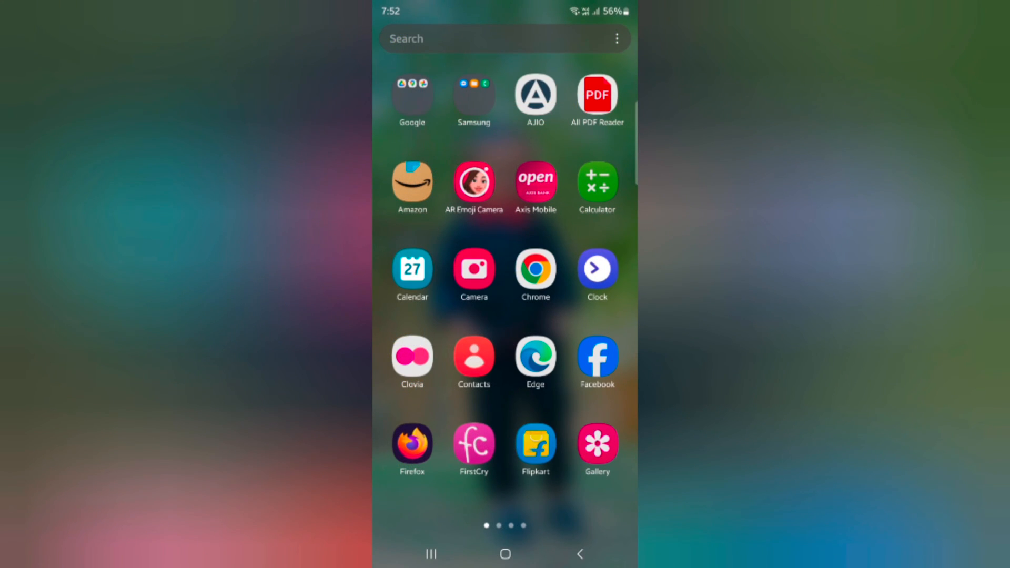
pyautogui.moveTo(584, 315); pyautogui.dragTo(411, 316)
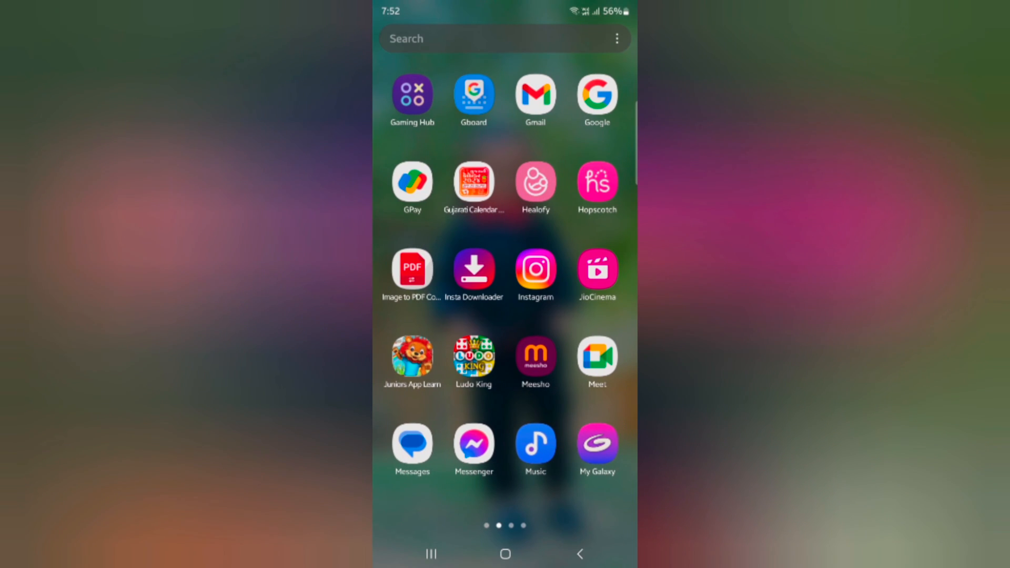
pyautogui.moveTo(583, 316); pyautogui.dragTo(410, 315)
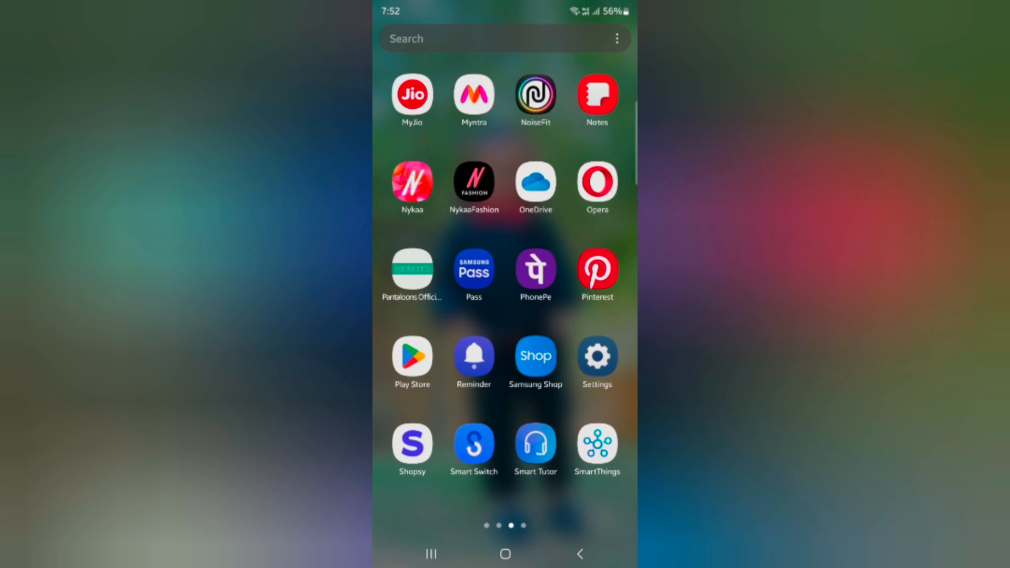
pyautogui.click(597, 357)
pyautogui.moveTo(581, 363)
pyautogui.mouseDown()
pyautogui.moveTo(580, 417)
pyautogui.moveTo(580, 288)
pyautogui.mouseUp()
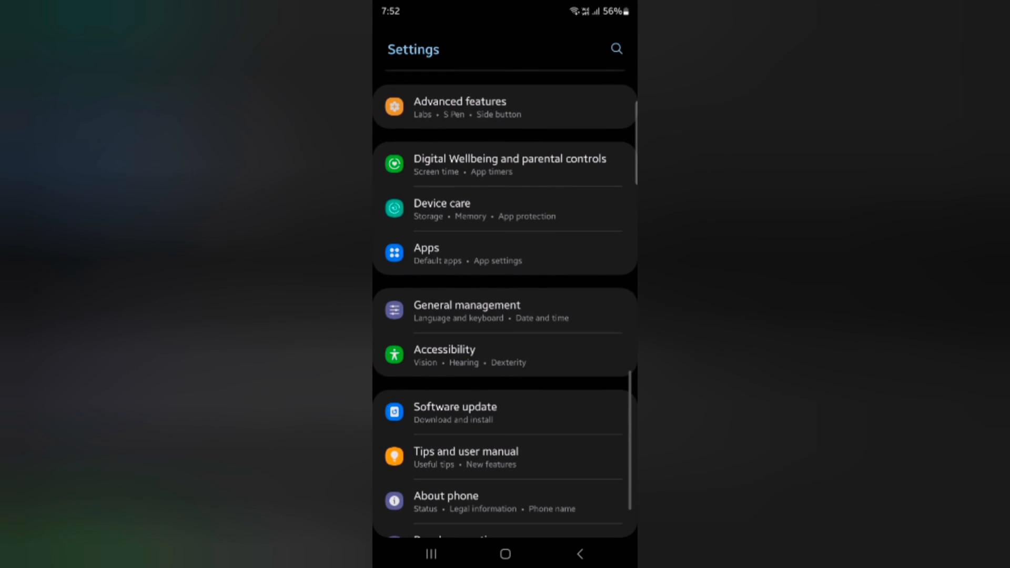
pyautogui.click(596, 263)
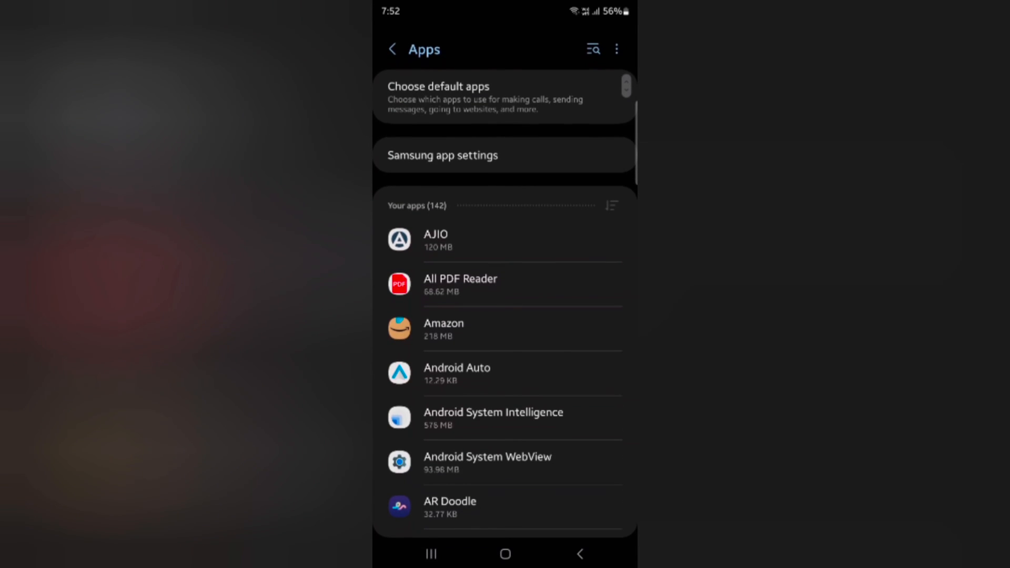
pyautogui.moveTo(583, 426)
pyautogui.mouseDown()
pyautogui.moveTo(592, 284)
pyautogui.moveTo(576, 411)
pyautogui.moveTo(596, 281)
pyautogui.mouseUp()
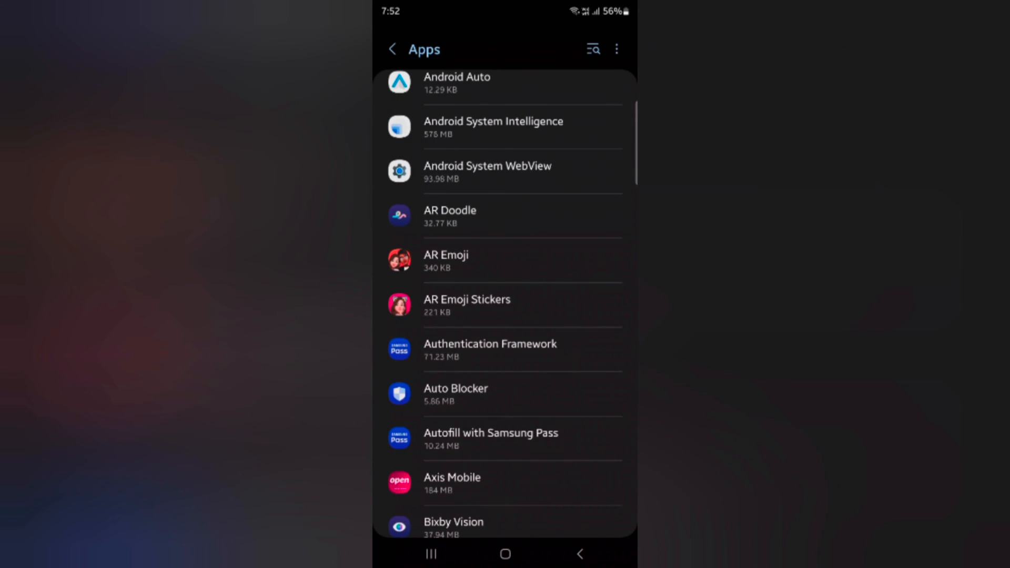
pyautogui.moveTo(592, 410); pyautogui.dragTo(591, 261)
pyautogui.moveTo(600, 363); pyautogui.dragTo(600, 237)
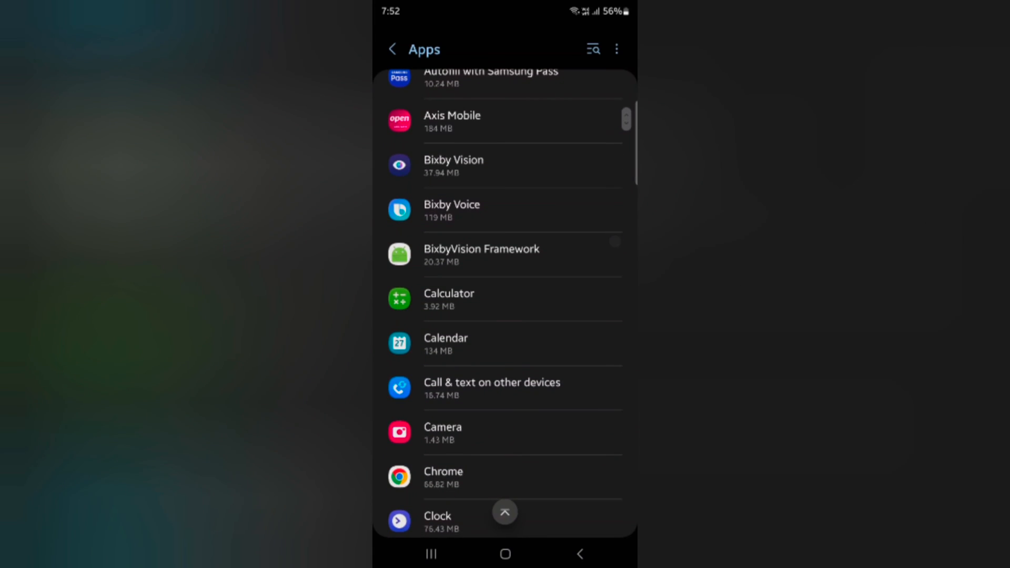
pyautogui.moveTo(612, 411)
pyautogui.mouseDown()
pyautogui.moveTo(611, 236)
pyautogui.moveTo(608, 292)
pyautogui.mouseUp()
pyautogui.moveTo(608, 410); pyautogui.dragTo(608, 294)
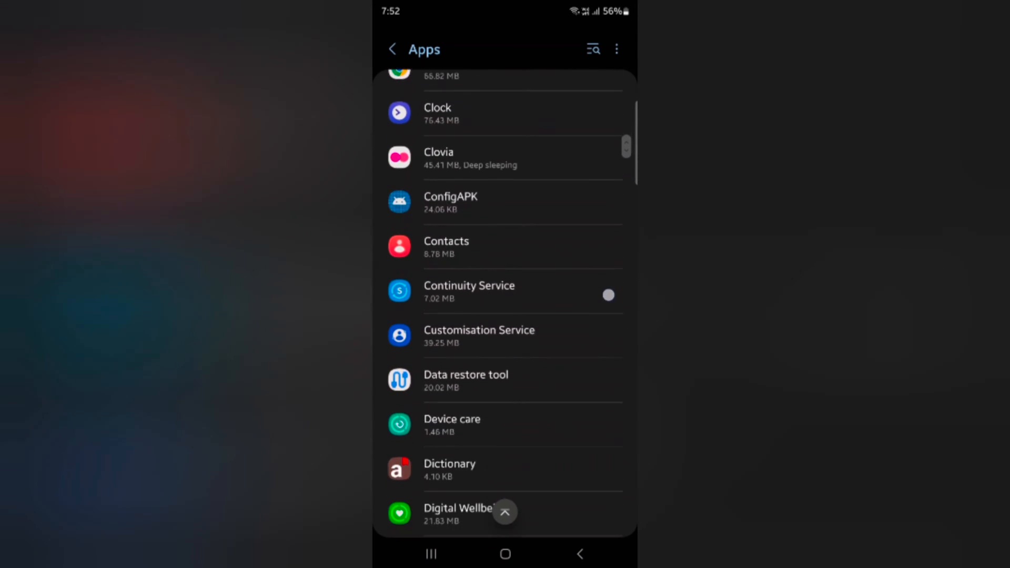
pyautogui.moveTo(611, 441); pyautogui.dragTo(611, 260)
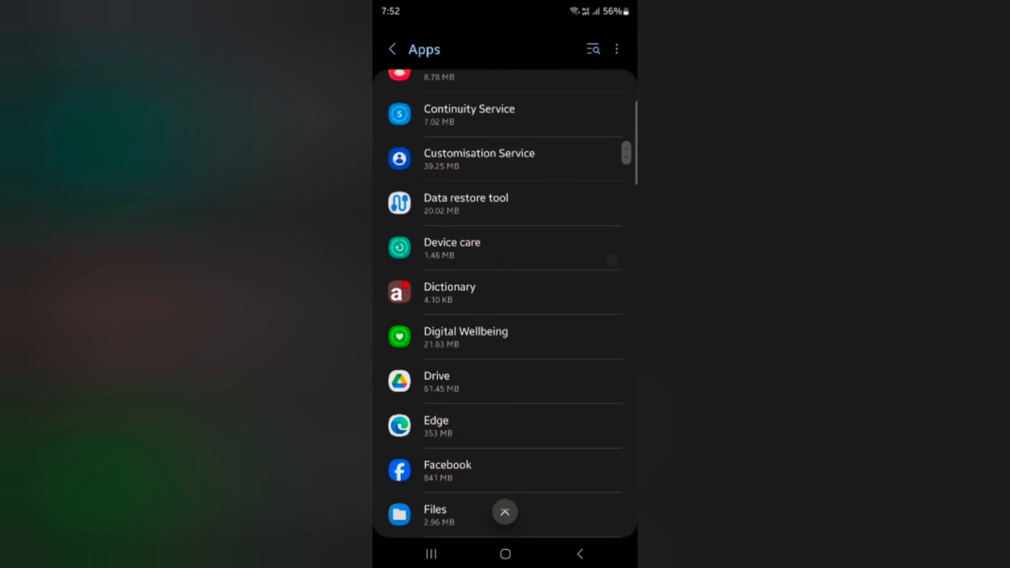
# Check Dictionary's app info, then go to Firefox's app details in the list
pyautogui.click(505, 292)
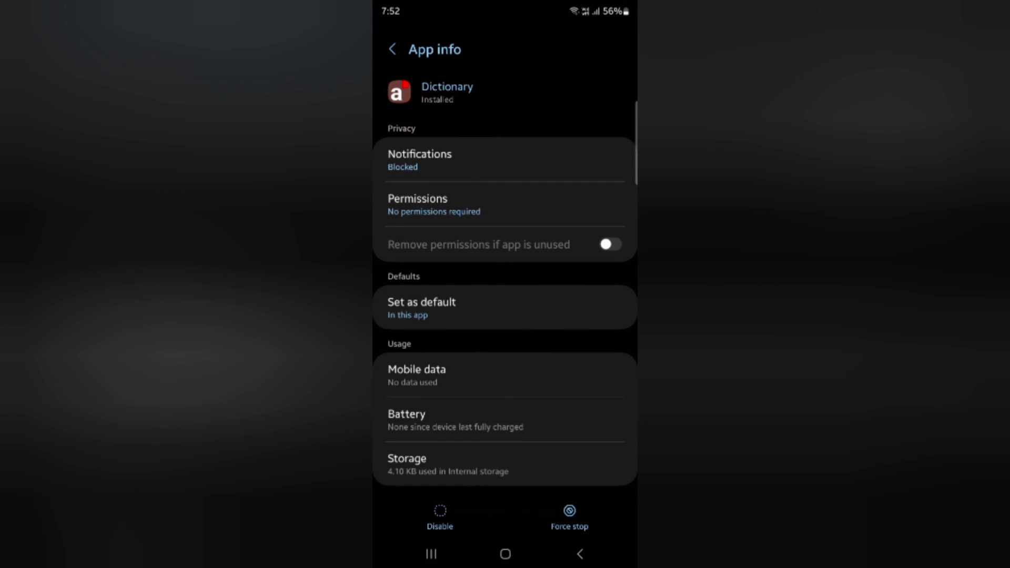
pyautogui.click(579, 554)
pyautogui.moveTo(609, 268); pyautogui.dragTo(609, 182)
pyautogui.moveTo(599, 371); pyautogui.dragTo(600, 319)
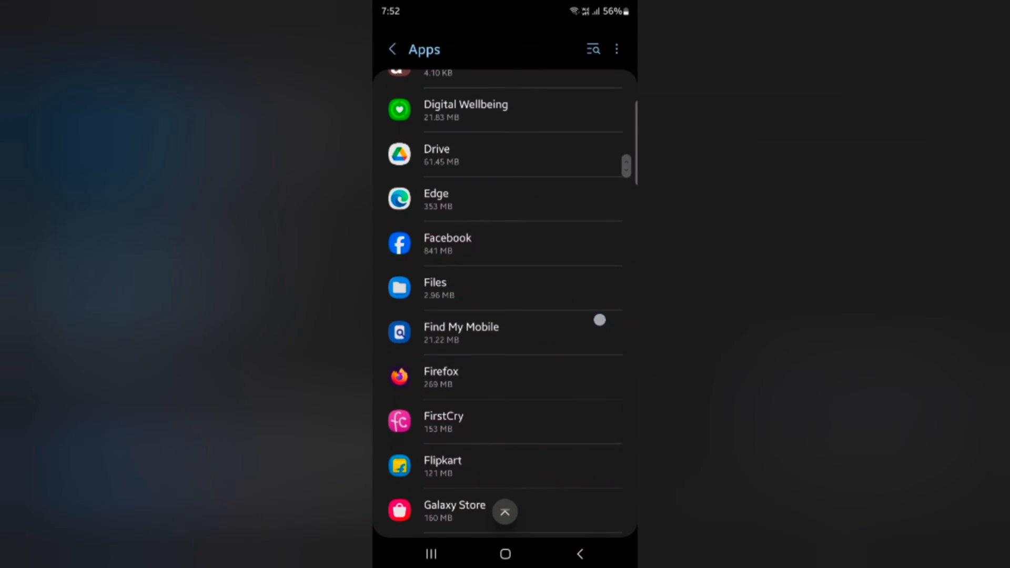
pyautogui.moveTo(608, 371); pyautogui.dragTo(608, 297)
pyautogui.click(579, 281)
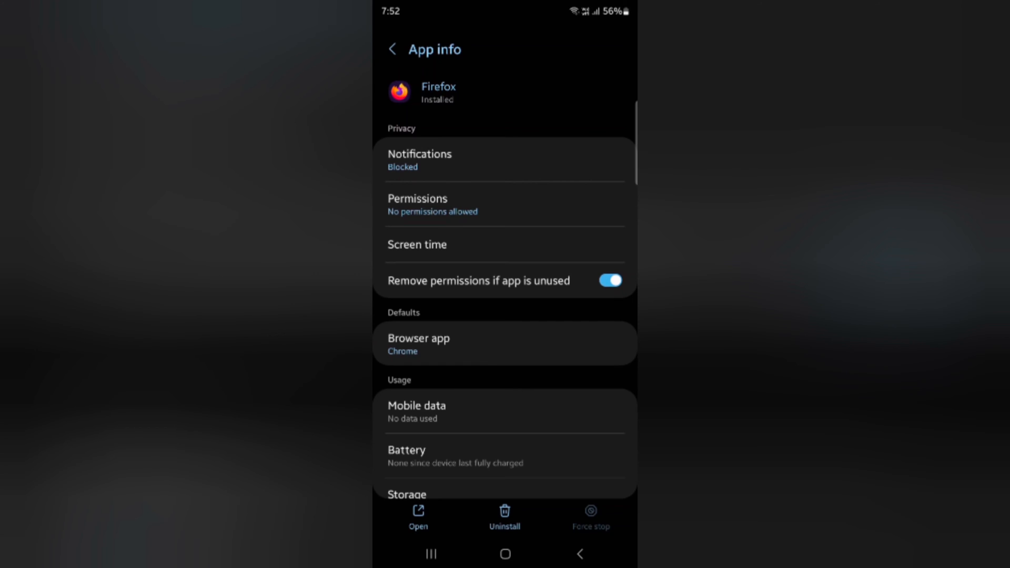
# Uninstall Firefox, confirm with OK, and return to the home screen
pyautogui.click(505, 516)
pyautogui.click(563, 502)
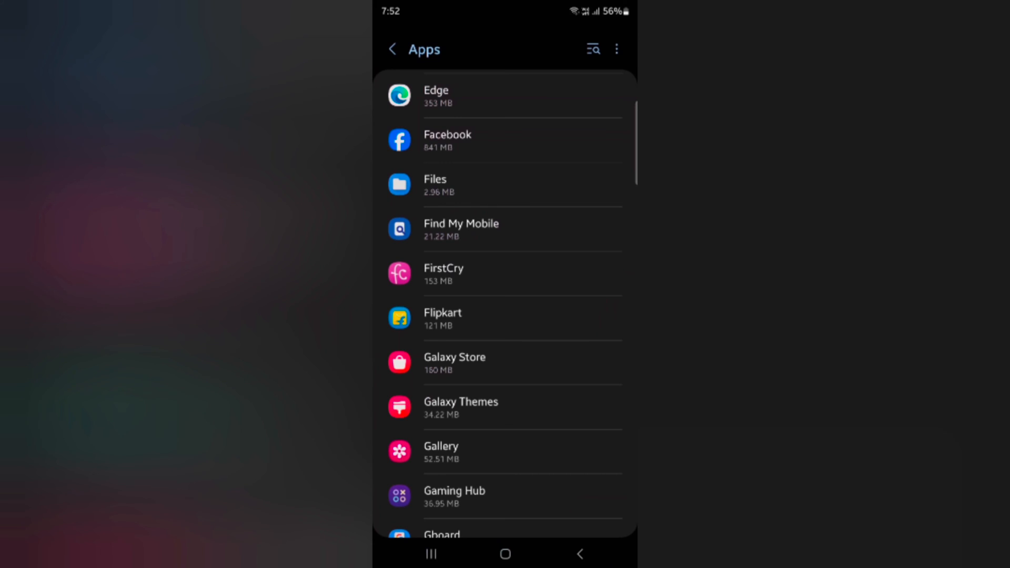
pyautogui.click(579, 554)
pyautogui.click(505, 554)
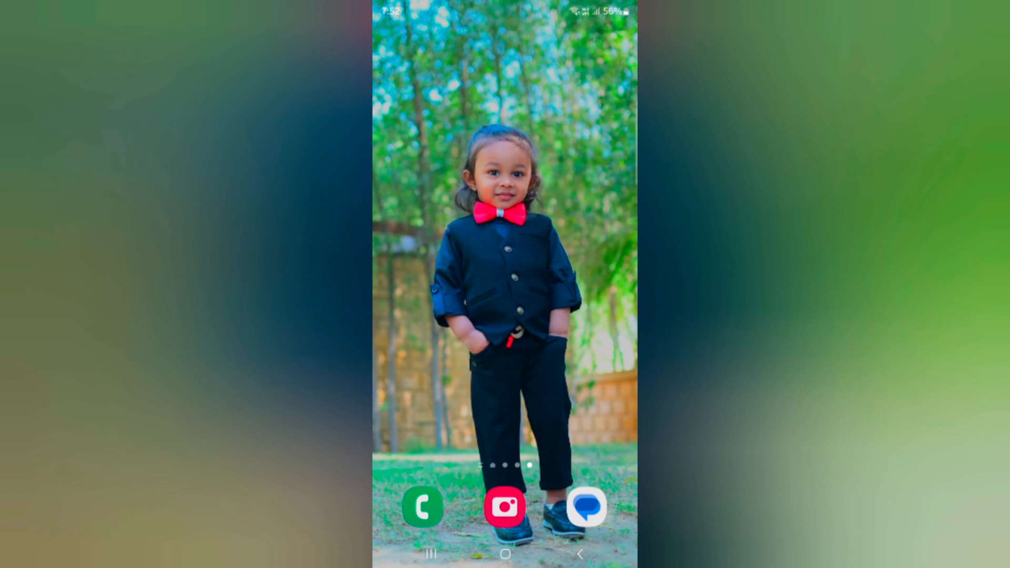